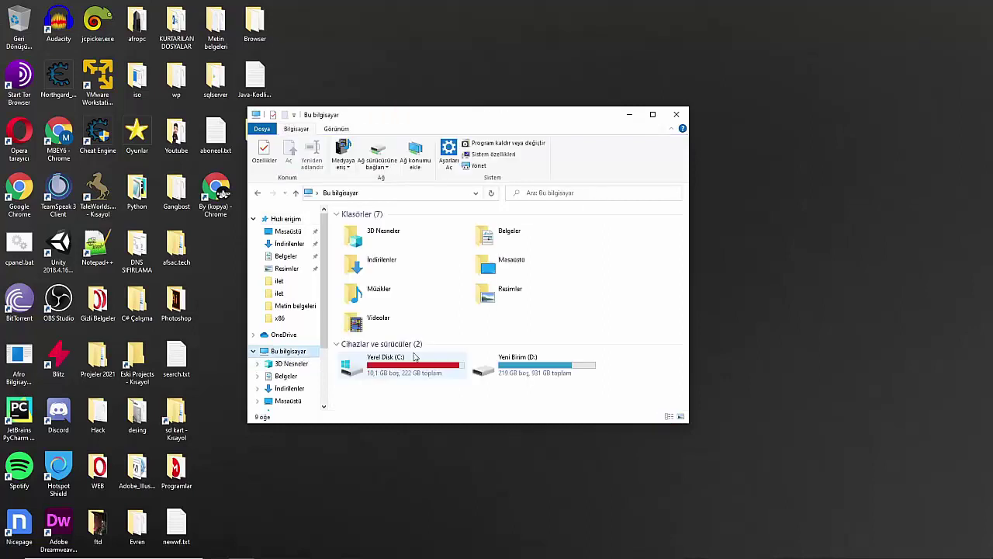
# - View the folders on Yerel Disk (C:) and close the window
pyautogui.doubleClick(373, 362)
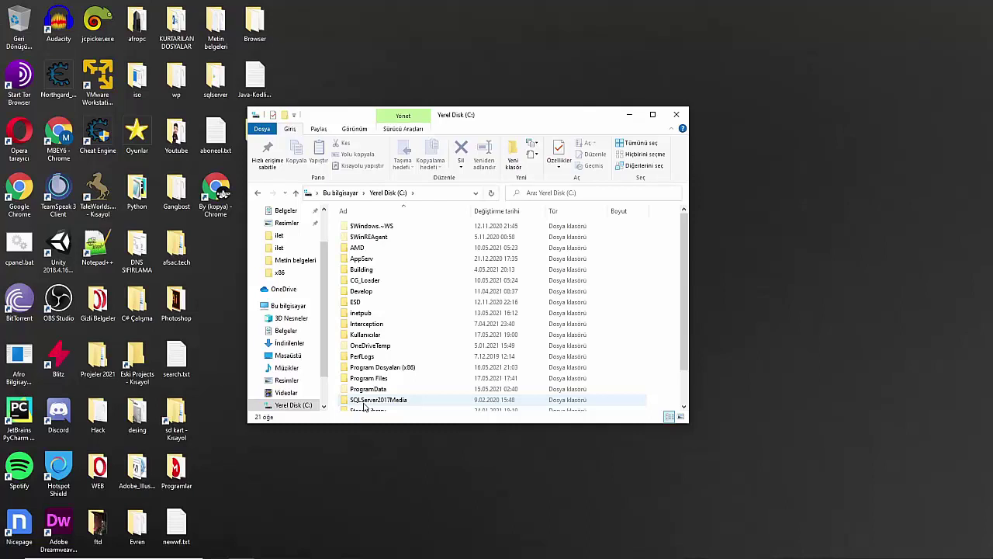
pyautogui.click(676, 114)
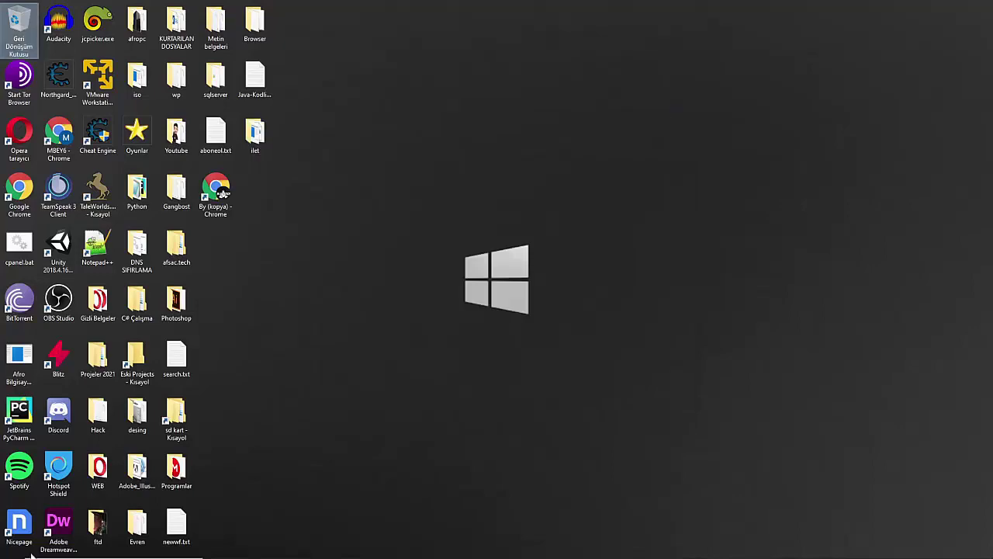
# - Open the Control Panel's user account settings and bring up the page for changing the account name
pyautogui.click(78, 548)
pyautogui.write('dene')
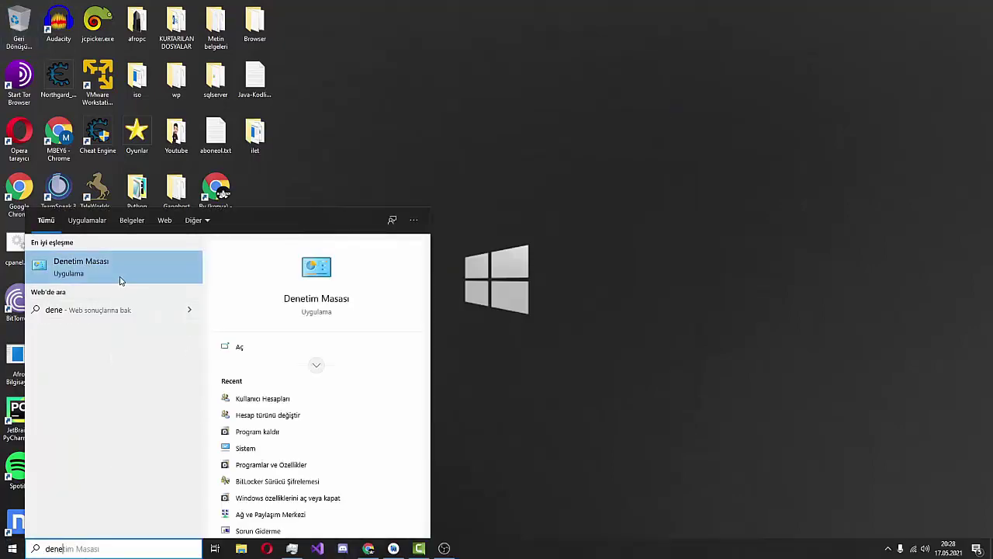
pyautogui.click(122, 276)
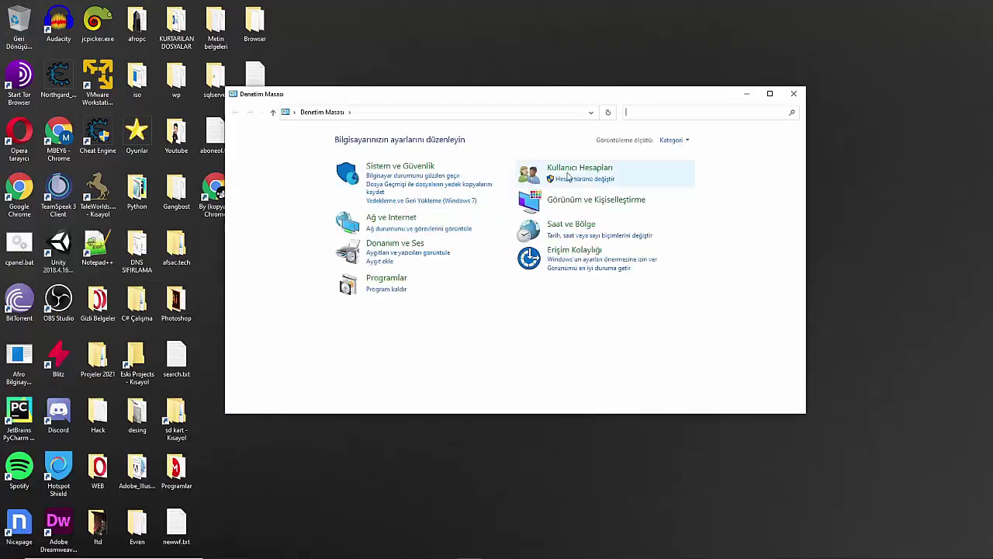
pyautogui.click(575, 170)
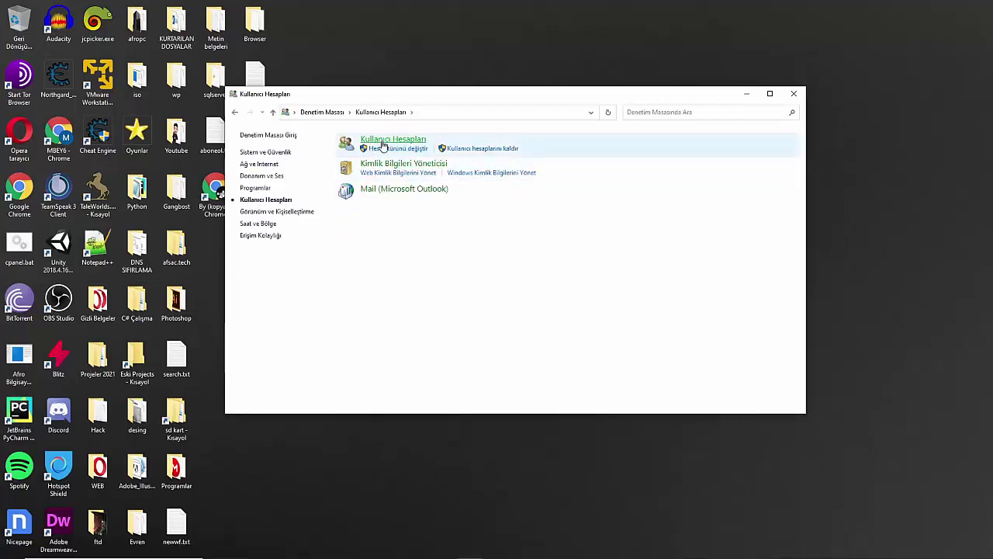
pyautogui.click(383, 140)
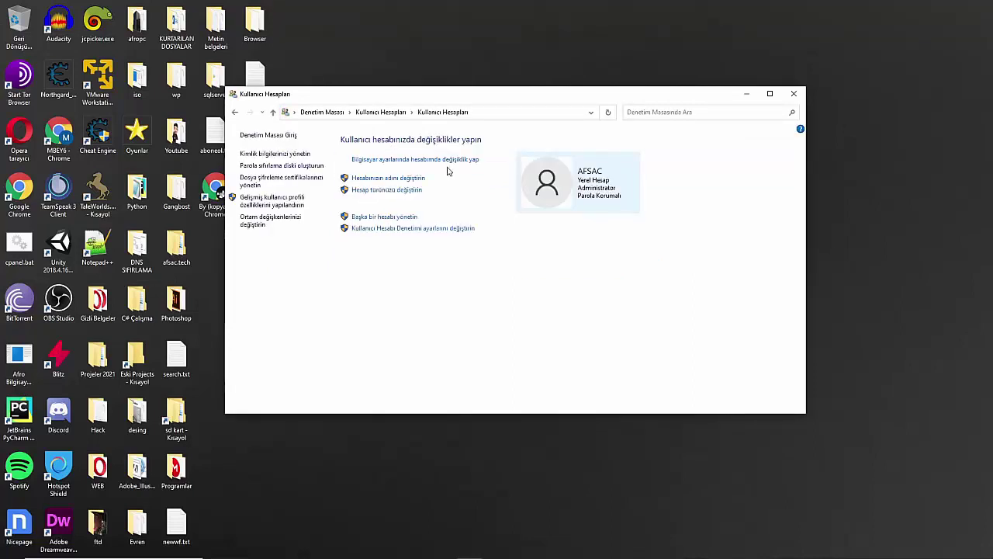
pyautogui.click(396, 179)
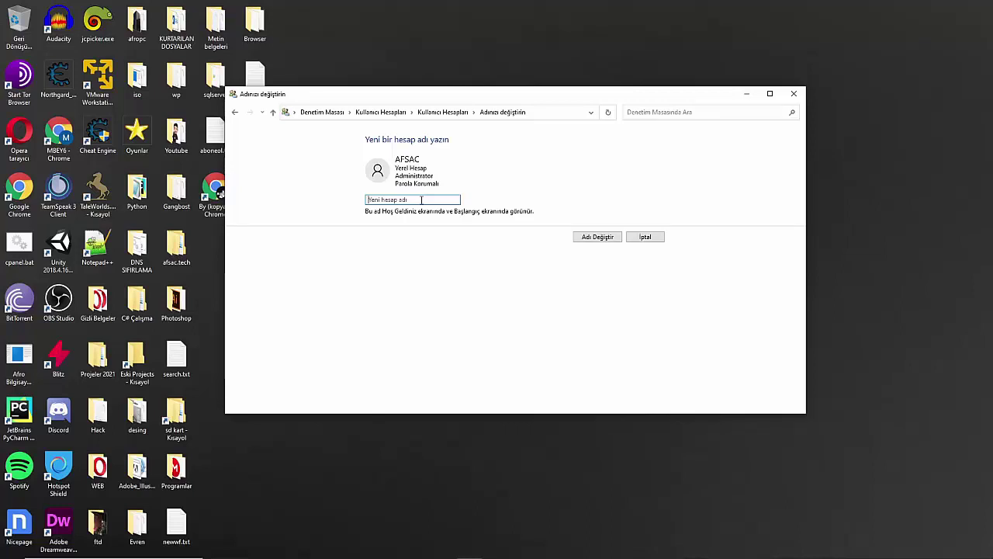
# - Try entering a person's name as the new account name, clear it, and close the window without applying
pyautogui.write('AHMET')
pyautogui.press('BackSpace')
pyautogui.press('BackSpace')
pyautogui.press('BackSpace')
pyautogui.press('BackSpace')
pyautogui.write('hmetBayra')
pyautogui.press('BackSpace')
pyautogui.press('BackSpace')
pyautogui.press('BackSpace')
pyautogui.press('BackSpace')
pyautogui.press('BackSpace')
pyautogui.press('BackSpace')
pyautogui.press('BackSpace')
pyautogui.press('BackSpace')
pyautogui.press('BackSpace')
pyautogui.press('BackSpace')
pyautogui.click(799, 93)
pyautogui.rightClick(359, 139)
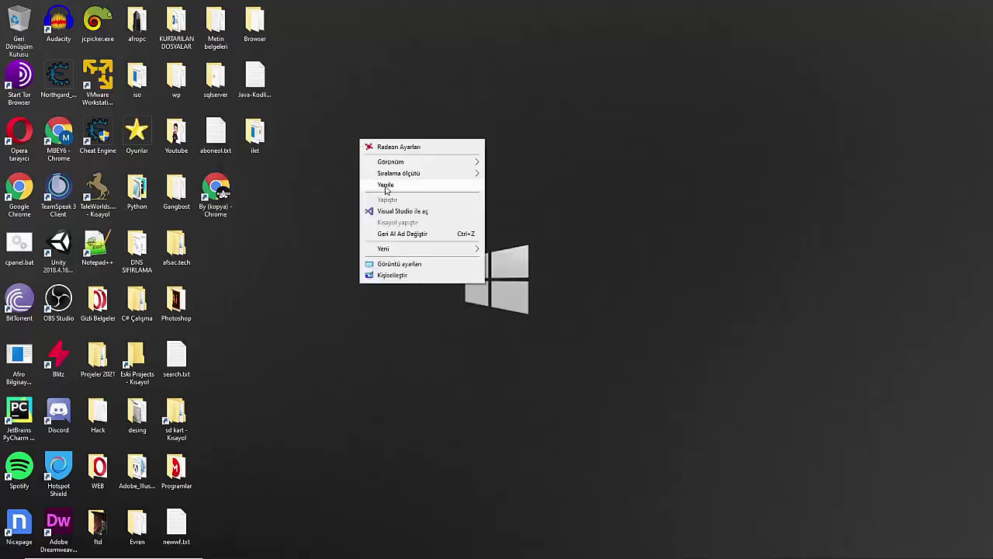
pyautogui.press('Escape')
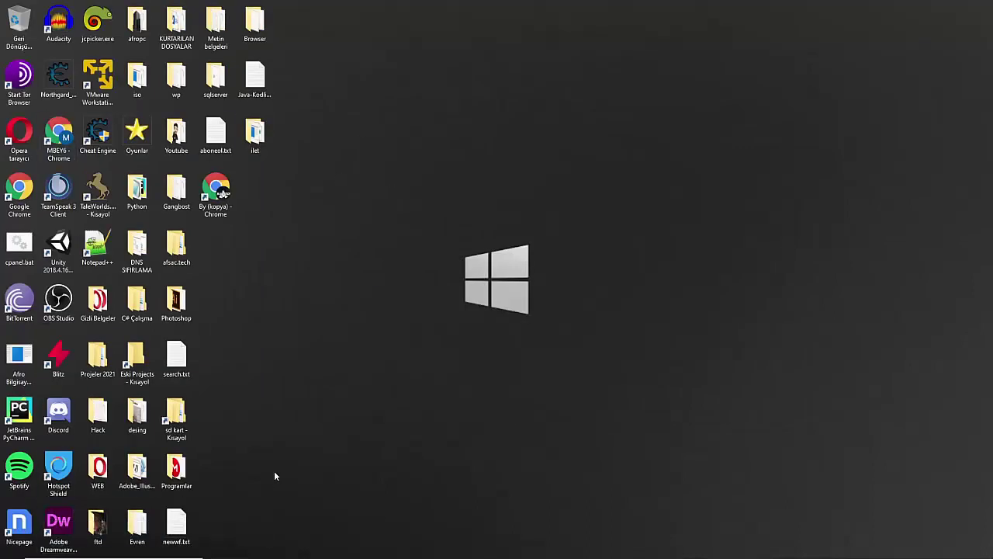
# - Search Windows for "regedit" and open the Registry Editor
pyautogui.click(180, 548)
pyautogui.write('rege')
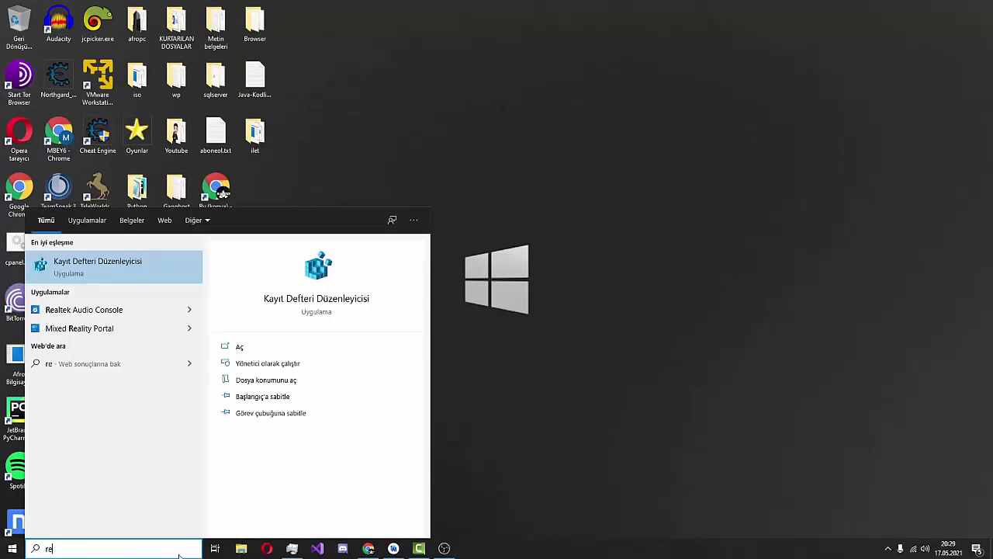
pyautogui.write('dit')
pyautogui.click(145, 277)
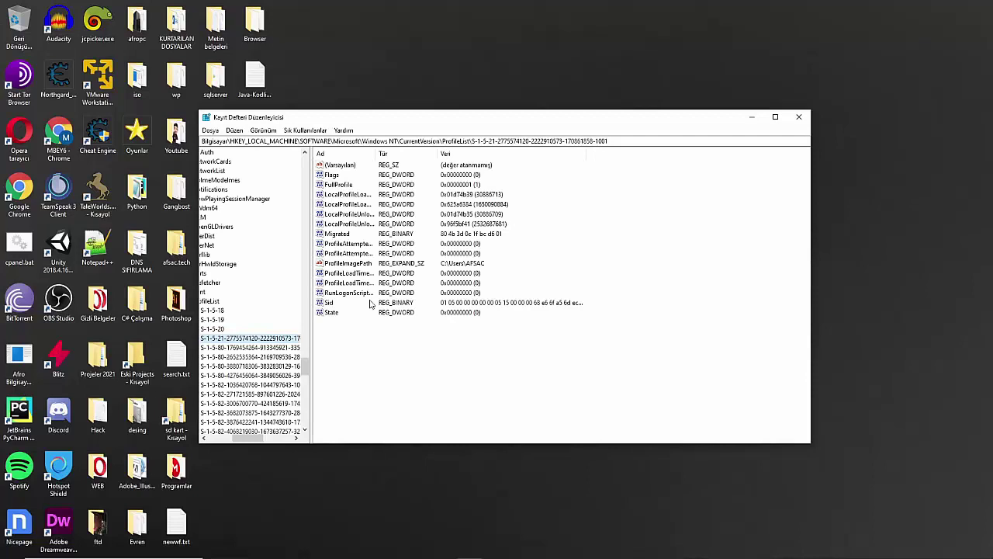
# - Go to the user's S-1-5-21 key under HKEY_LOCAL_MACHINE\SOFTWARE\Microsoft\Windows NT\CurrentVersion\ProfileList
pyautogui.click(615, 142)
pyautogui.moveTo(615, 142); pyautogui.dragTo(144, 140)
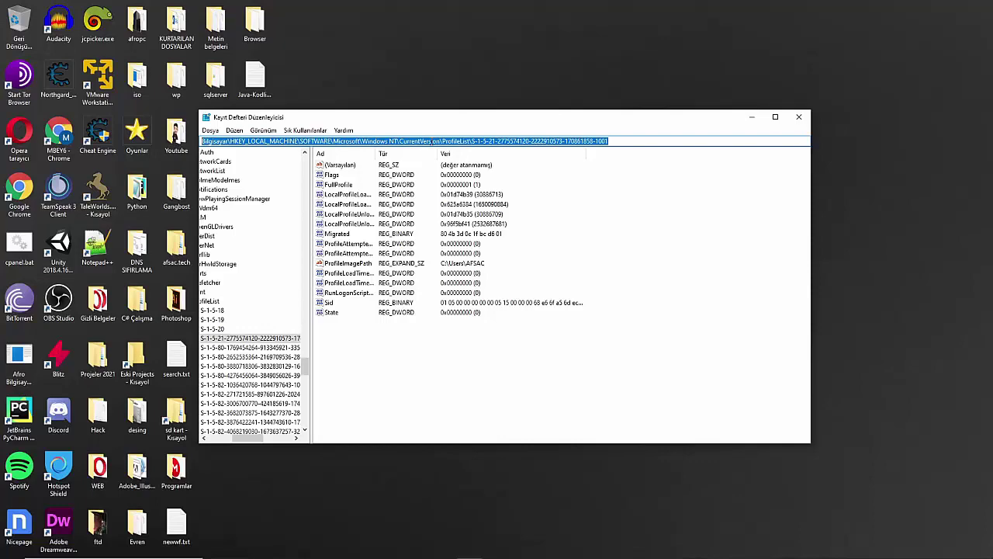
pyautogui.write('Bilgisayar\\HKEY_LOCAL_MACHINE\\SOFTWARE\\Microsoft\\Windows')
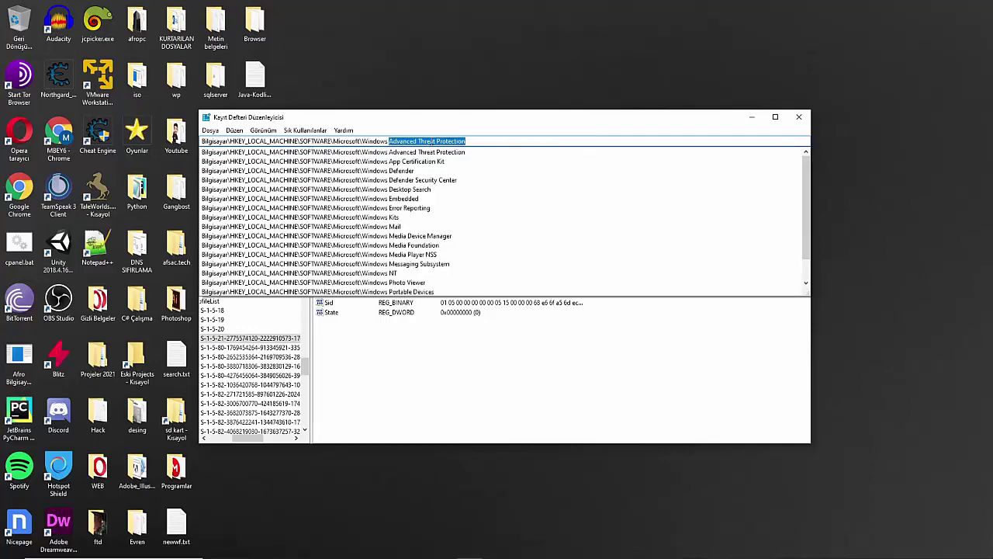
pyautogui.click(478, 142)
pyautogui.press('Return')
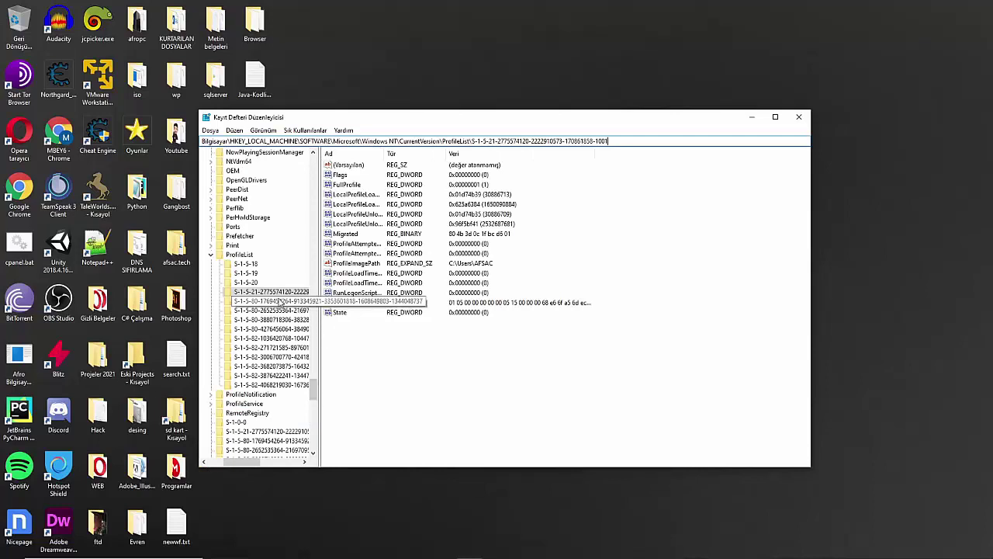
# - Examine the ProfileList key and its S-1-5-18, S-1-5-19 and S-1-5-20 subkeys for their ProfileImagePath values
pyautogui.click(249, 265)
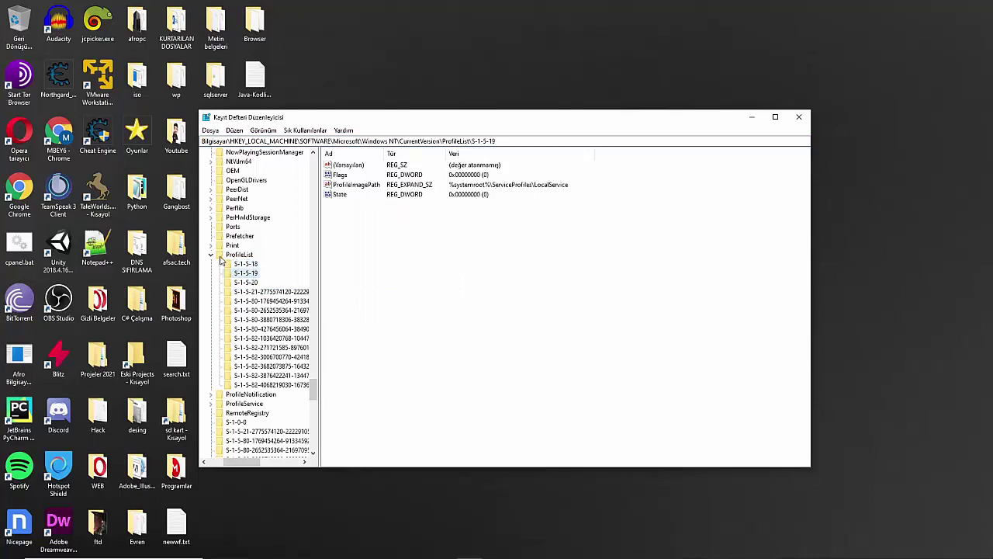
pyautogui.click(209, 256)
pyautogui.click(211, 256)
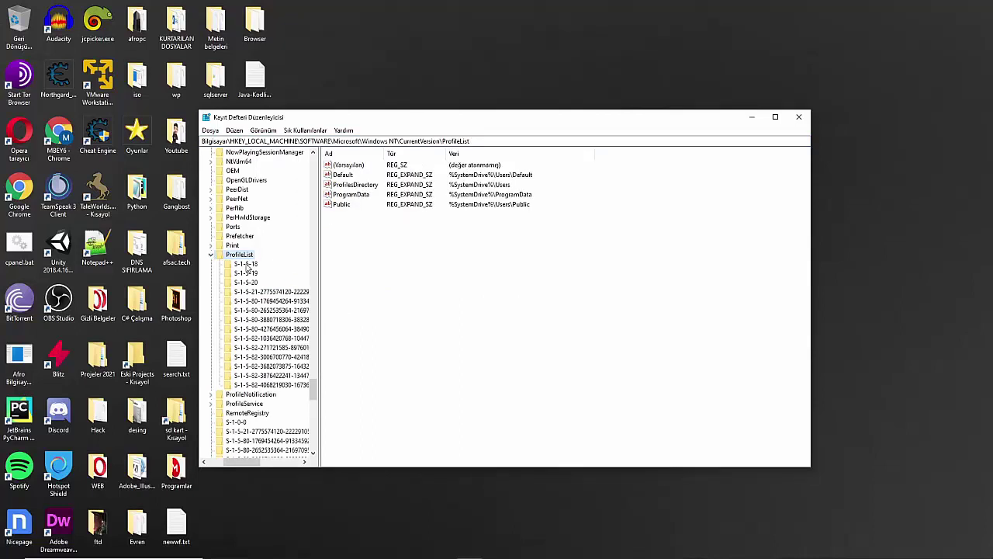
pyautogui.click(246, 265)
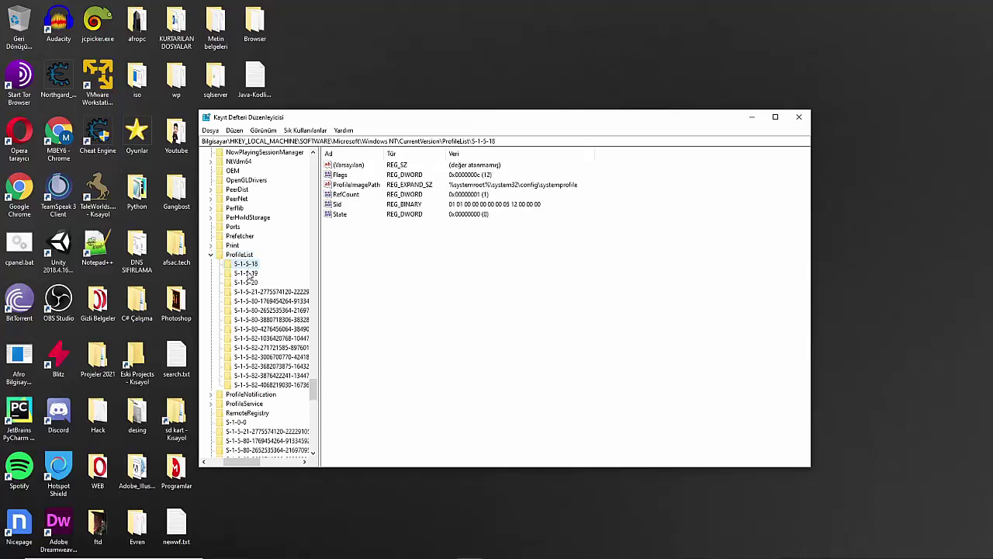
pyautogui.click(247, 274)
pyautogui.click(249, 282)
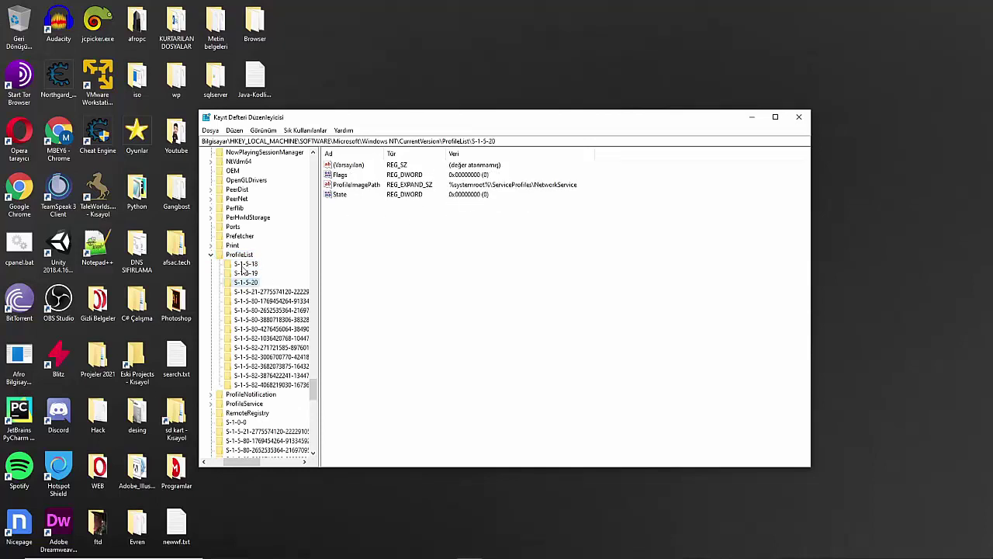
pyautogui.moveTo(598, 225); pyautogui.dragTo(474, 160)
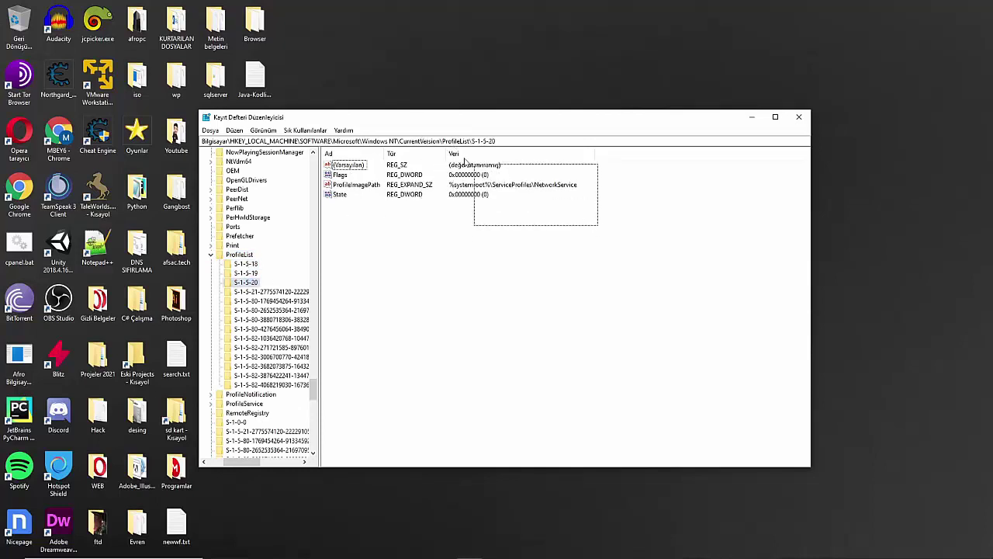
pyautogui.moveTo(589, 236); pyautogui.dragTo(446, 152)
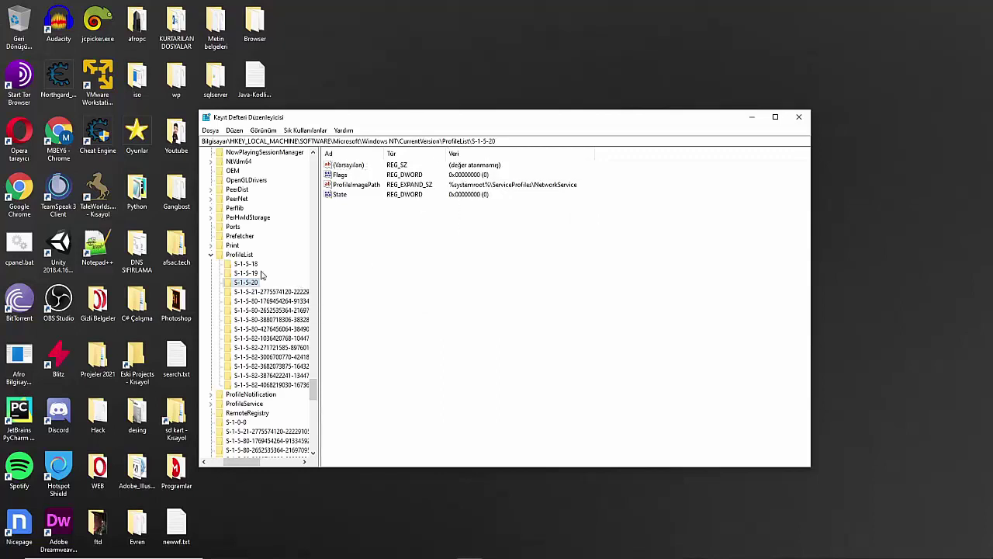
# - Try editing the user folder name in the S-1-5-21 key's ProfileImagePath value, then discard the edit and close the Registry Editor
pyautogui.click(257, 291)
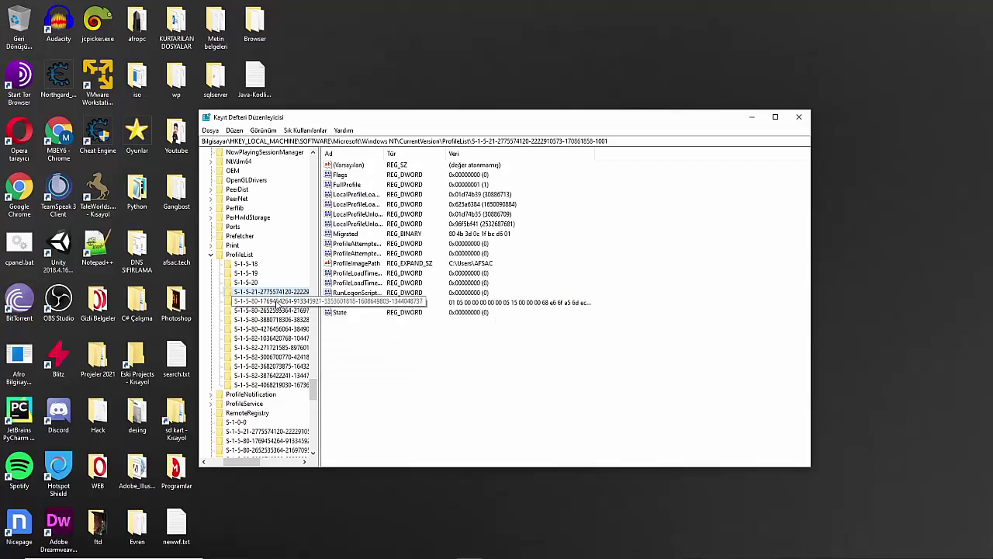
pyautogui.moveTo(512, 271); pyautogui.dragTo(322, 261)
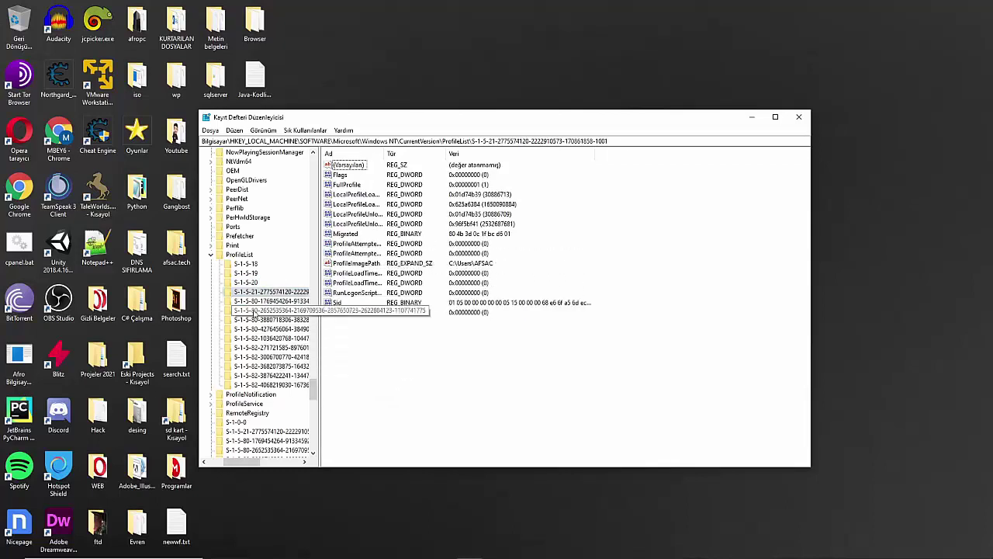
pyautogui.doubleClick(358, 267)
pyautogui.click(295, 218)
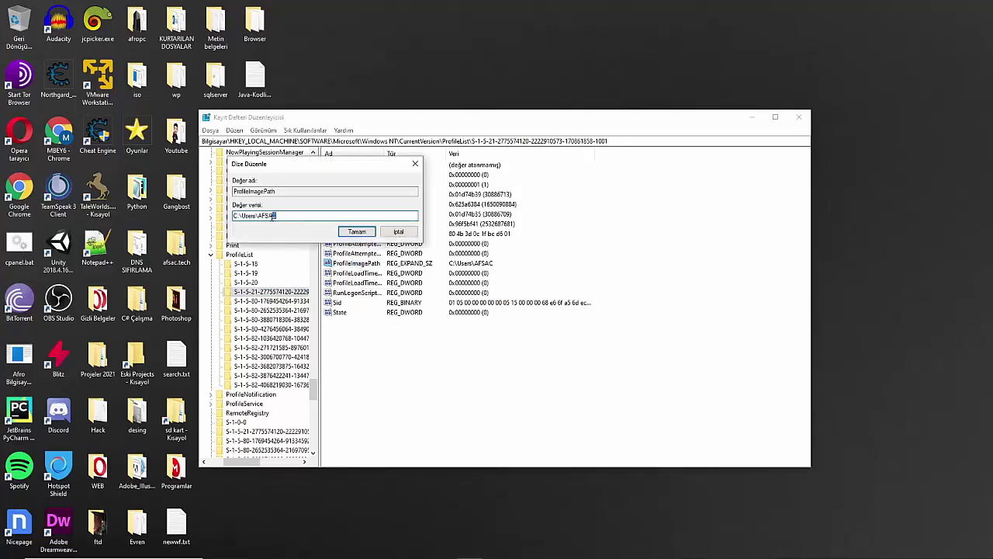
pyautogui.doubleClick(268, 216)
pyautogui.press('BackSpace')
pyautogui.write('AFSAC')
pyautogui.click(415, 164)
pyautogui.click(799, 117)
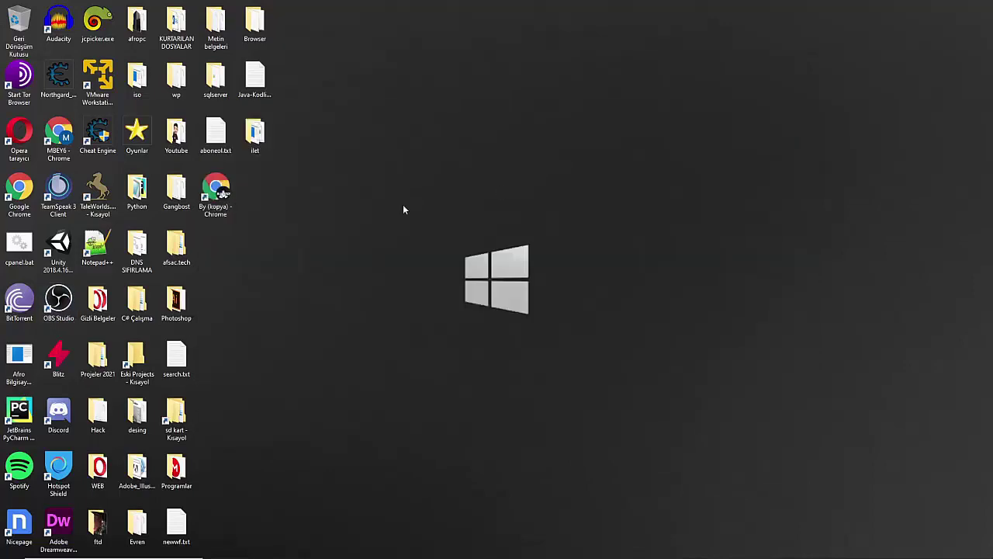
# - Refresh the desktop, view the account's sign-out options, and dismiss them without choosing any
pyautogui.rightClick(402, 204)
pyautogui.click(437, 251)
pyautogui.click(12, 548)
pyautogui.click(12, 426)
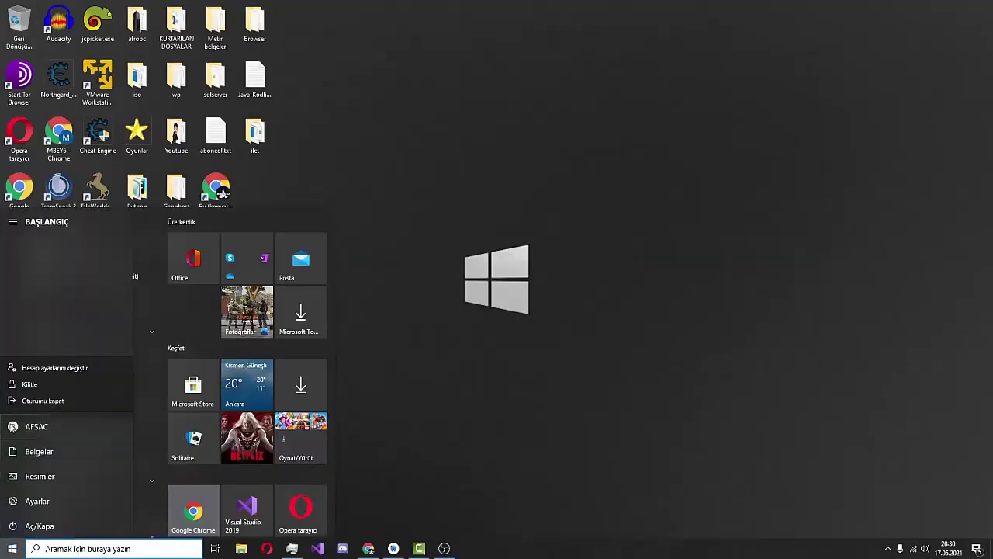
pyautogui.press('Escape')
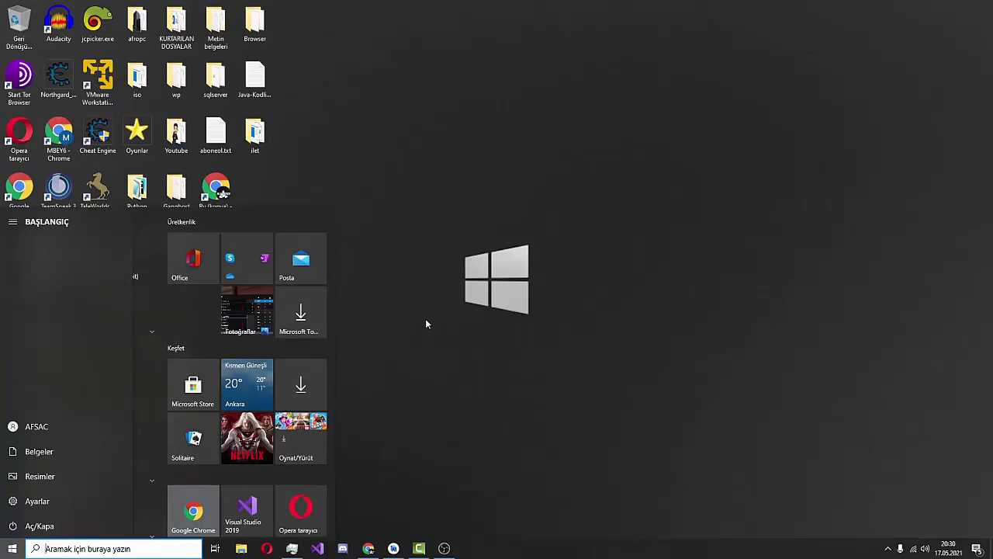
pyautogui.click(426, 320)
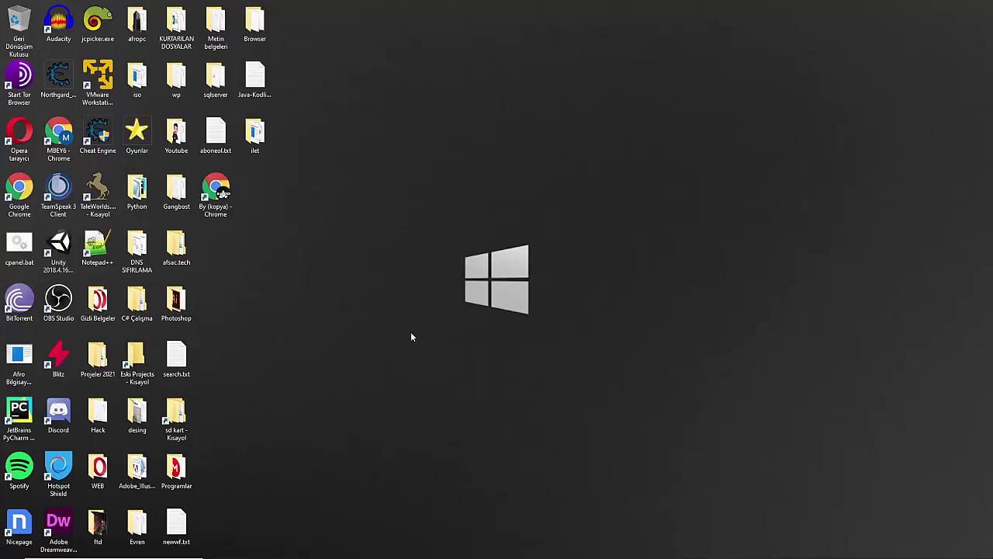
# - Open File Explorer and browse to the Kullanıcılar folder on Yerel Disk (C:)
pyautogui.moveTo(194, 554)
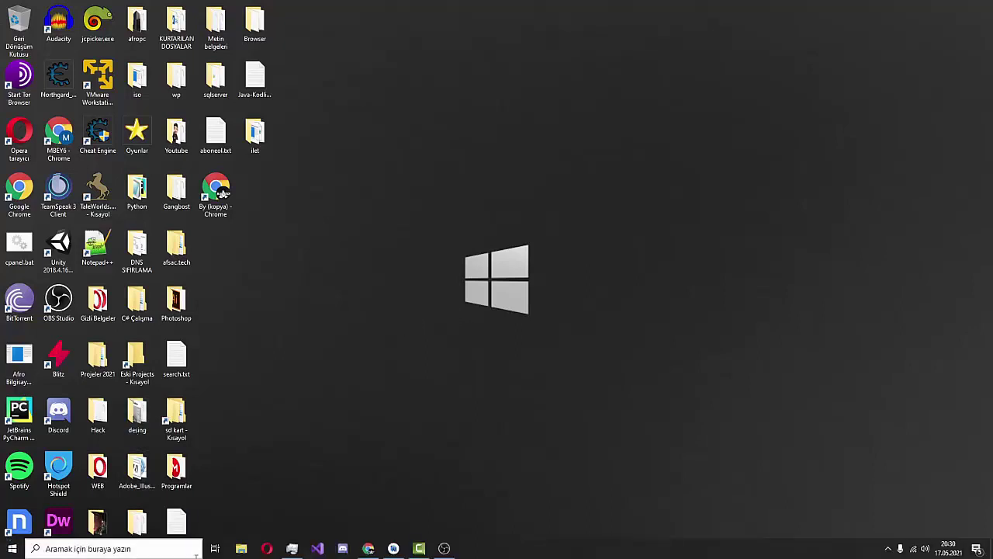
pyautogui.click(242, 549)
pyautogui.moveTo(449, 117); pyautogui.dragTo(487, 112)
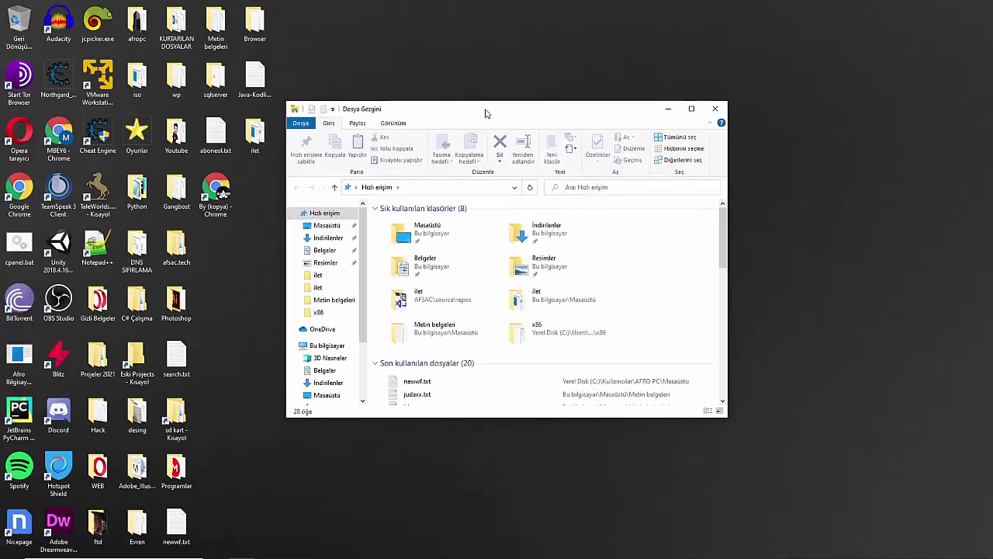
pyautogui.moveTo(979, 518); pyautogui.dragTo(914, 263)
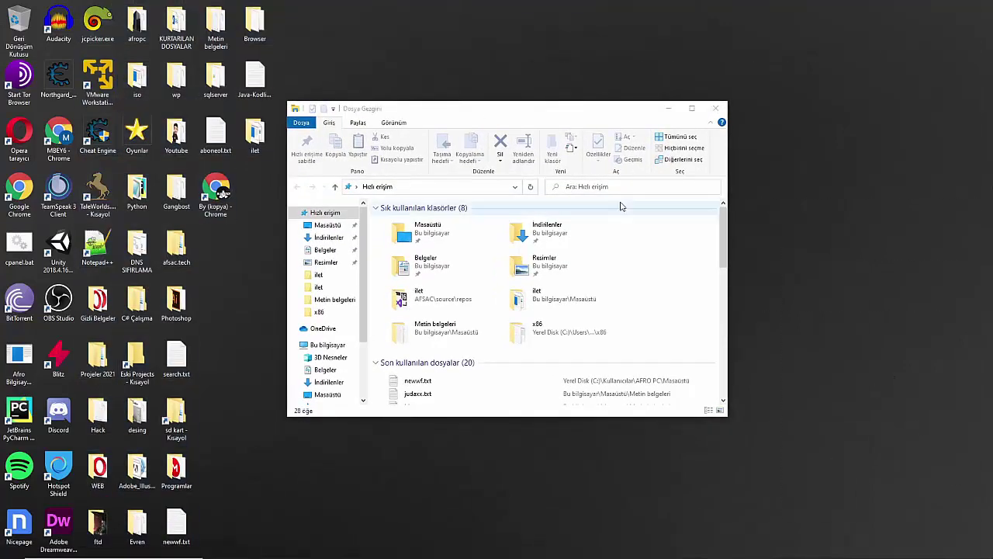
pyautogui.click(319, 345)
pyautogui.doubleClick(405, 360)
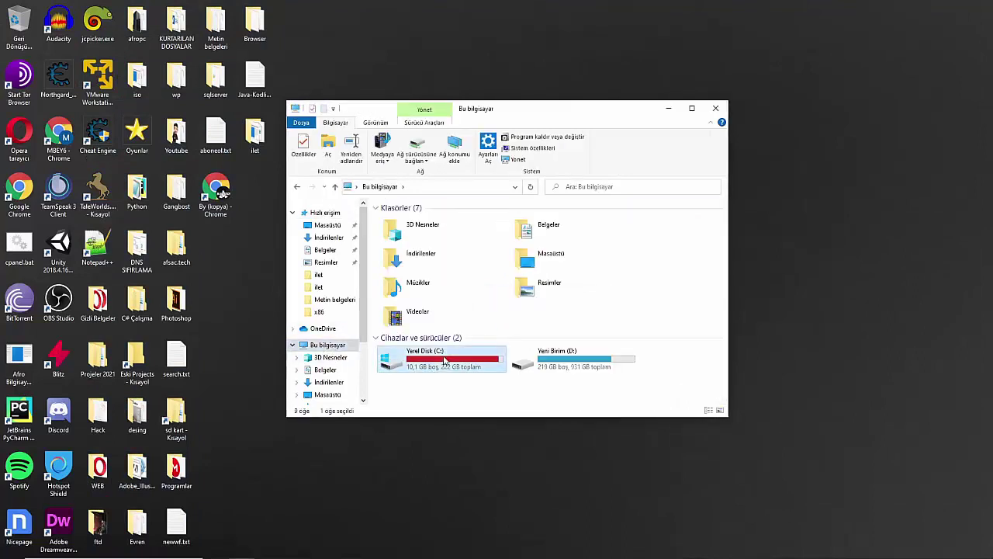
pyautogui.doubleClick(423, 328)
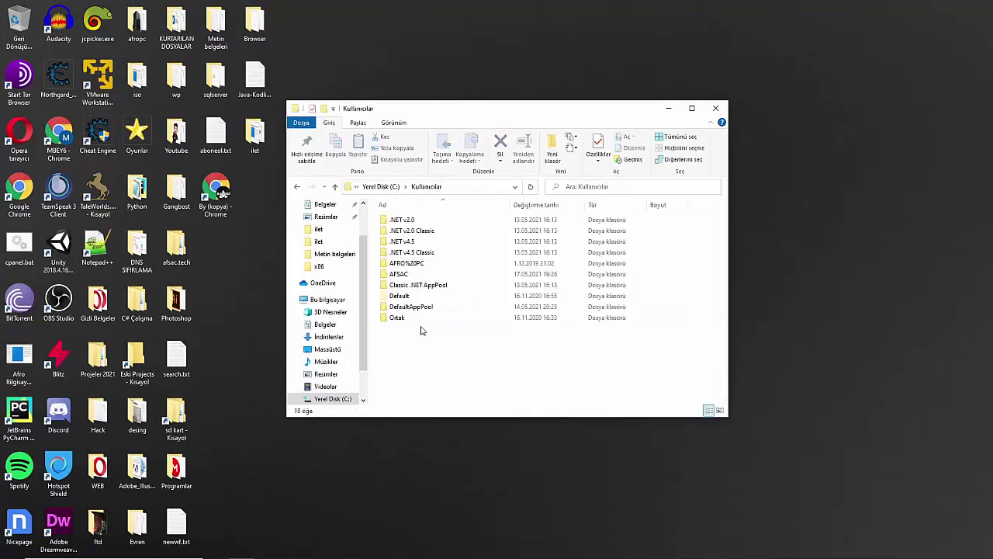
# - Check the actions available for the AFSAC user folder without choosing one, and close the File Explorer window
pyautogui.rightClick(396, 274)
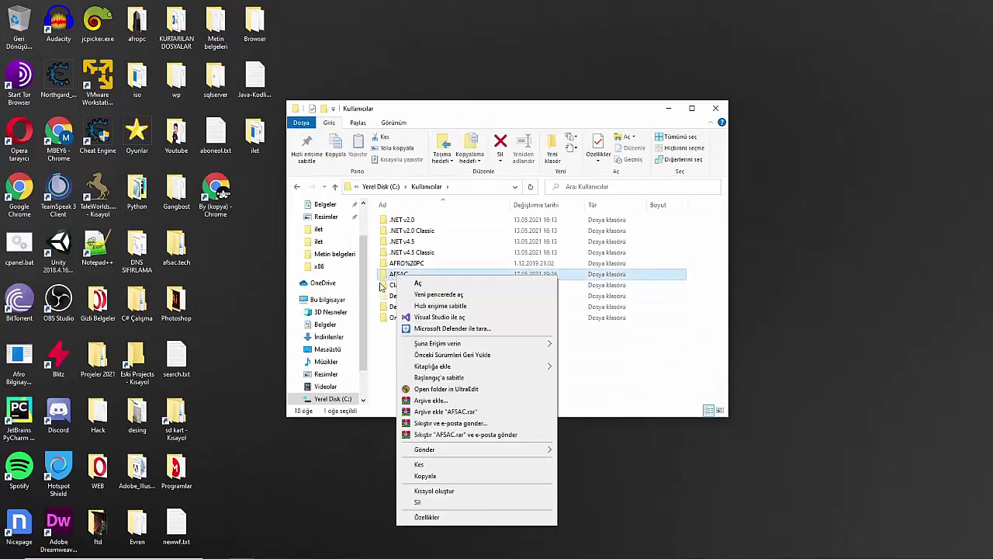
pyautogui.click(383, 358)
pyautogui.rightClick(394, 274)
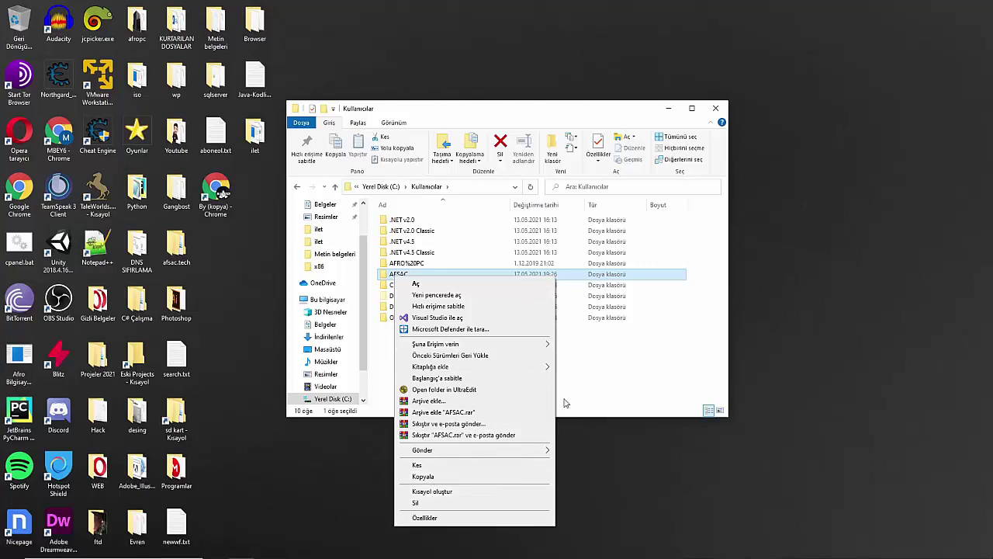
pyautogui.click(595, 381)
pyautogui.click(716, 108)
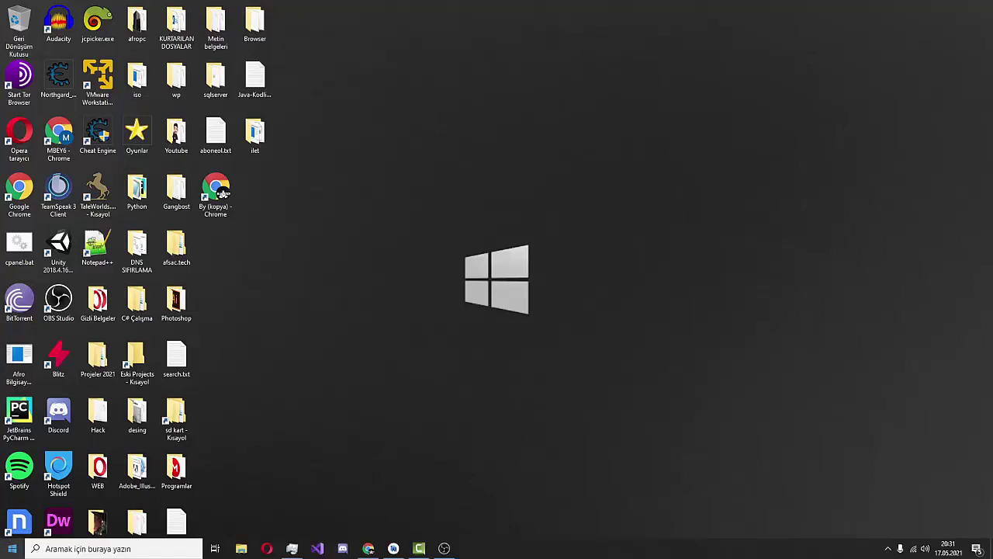
# - Show the account's lock and sign-out options again and close them without signing out
pyautogui.click(12, 548)
pyautogui.click(31, 426)
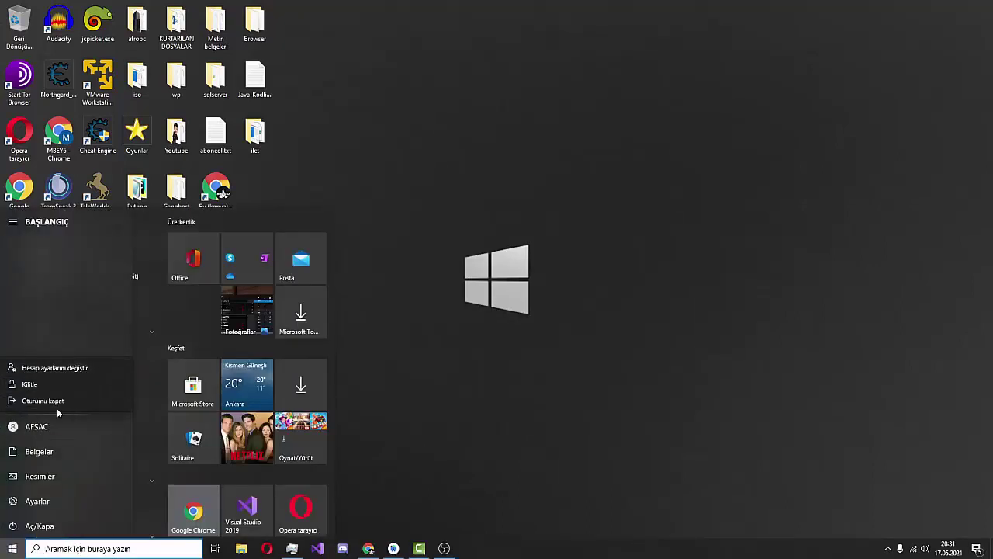
pyautogui.click(364, 178)
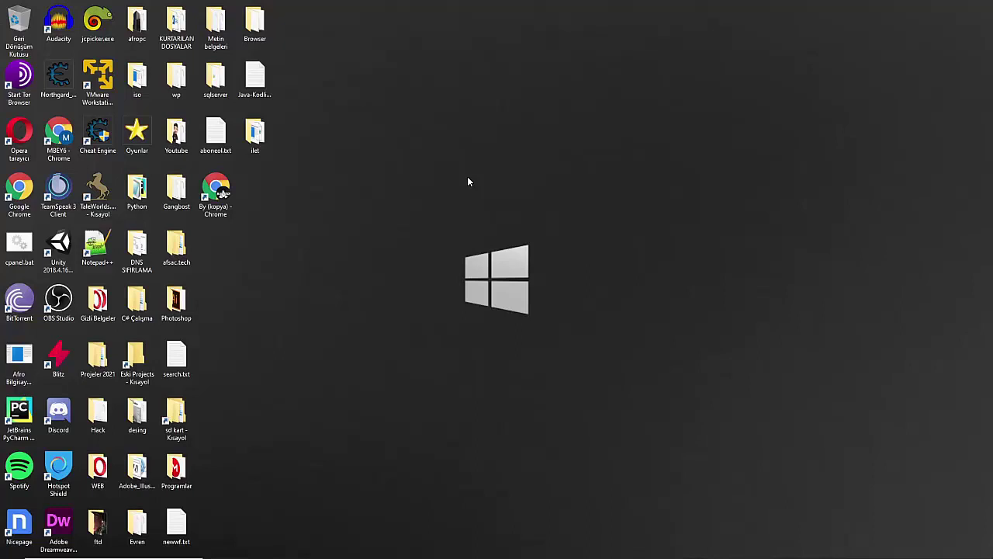
pyautogui.moveTo(335, 75); pyautogui.dragTo(470, 166)
pyautogui.rightClick(393, 57)
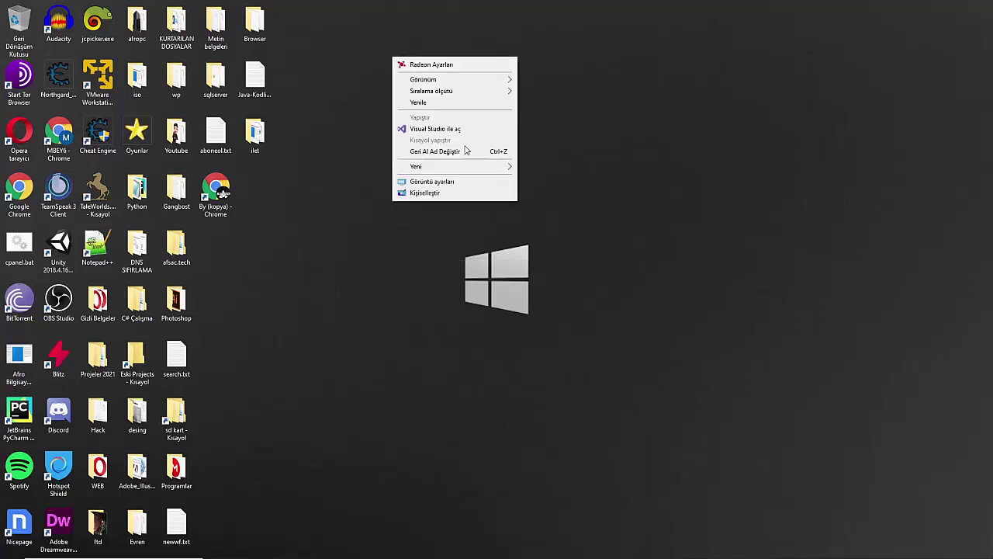
pyautogui.click(465, 103)
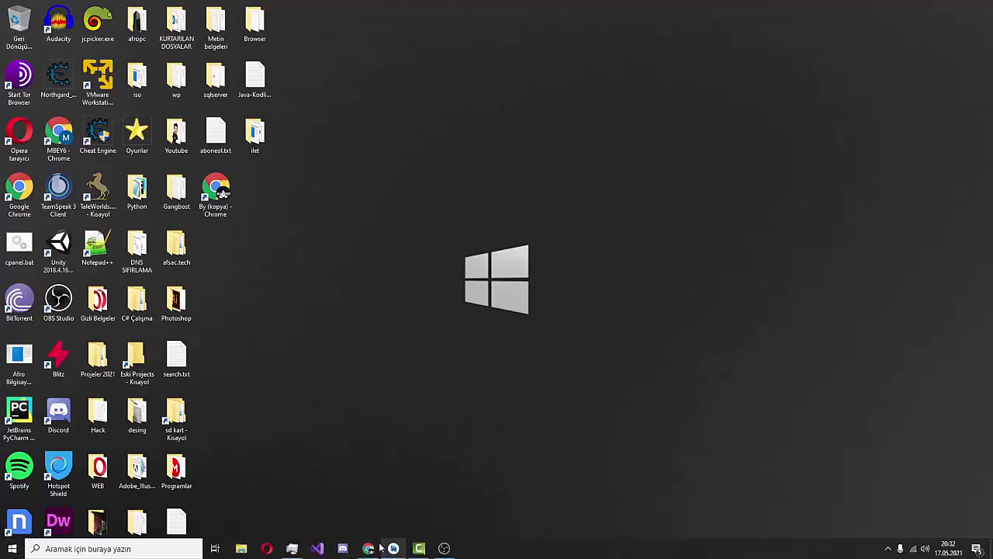